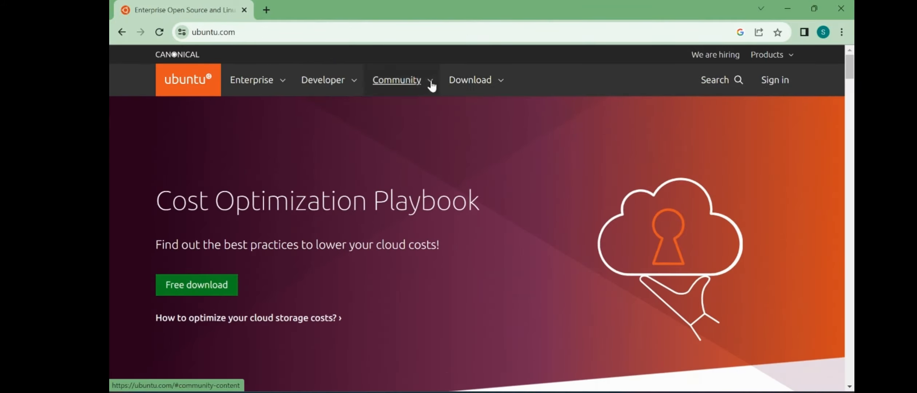
# Step: Download Ubuntu Desktop 22.04.2 LTS from ubuntu.com's Get Ubuntu Desktop page
pyautogui.click(470, 85)
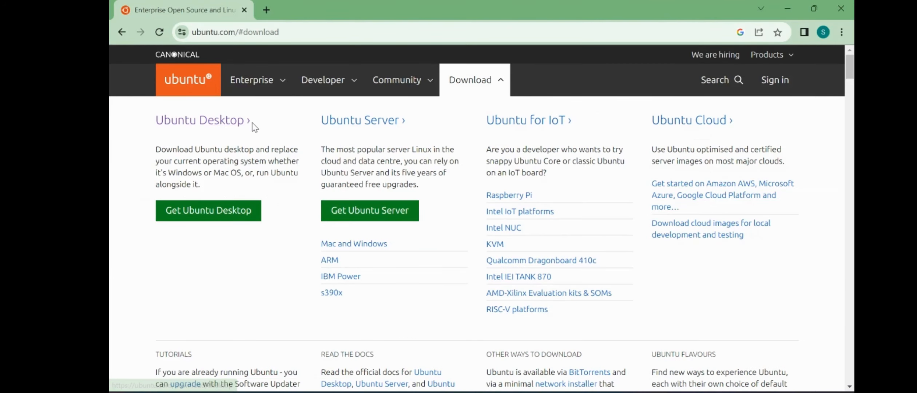
pyautogui.click(230, 214)
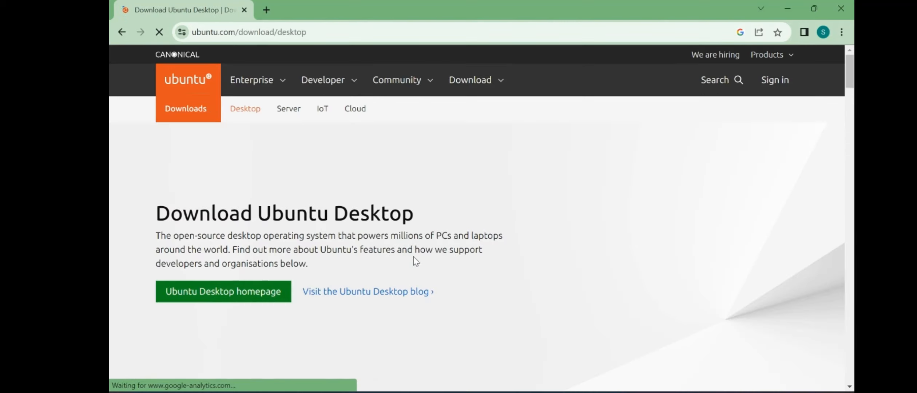
pyautogui.scroll(-10, 668, 205)
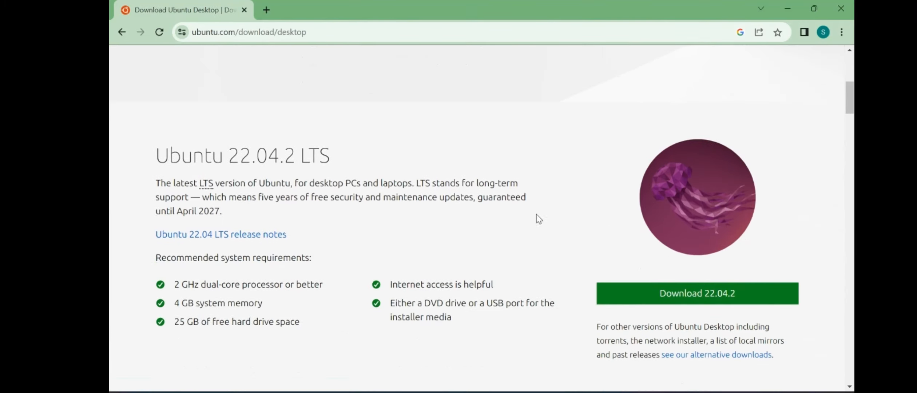
pyautogui.moveTo(152, 158); pyautogui.dragTo(364, 170)
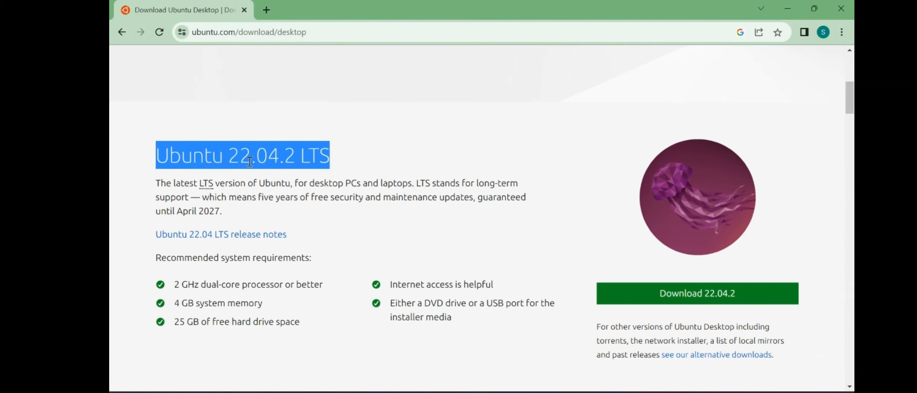
pyautogui.click(304, 158)
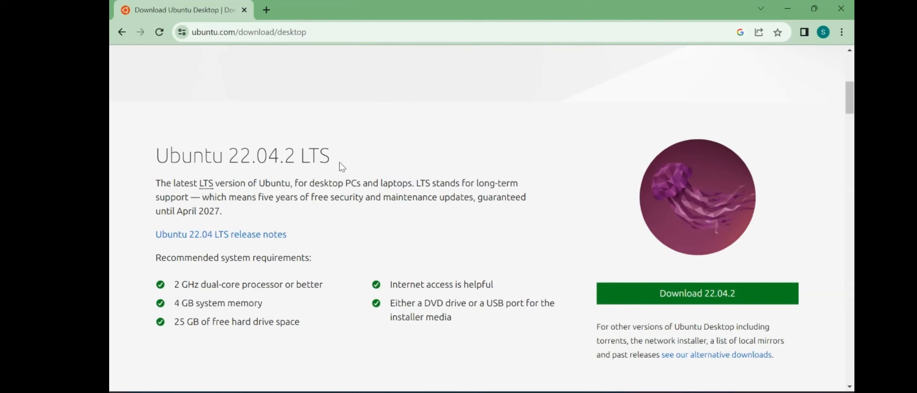
pyautogui.moveTo(342, 167); pyautogui.dragTo(143, 157)
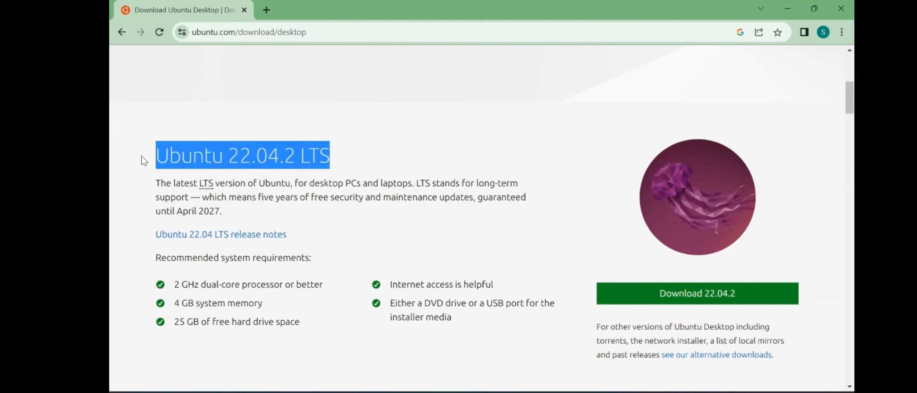
pyautogui.click(537, 190)
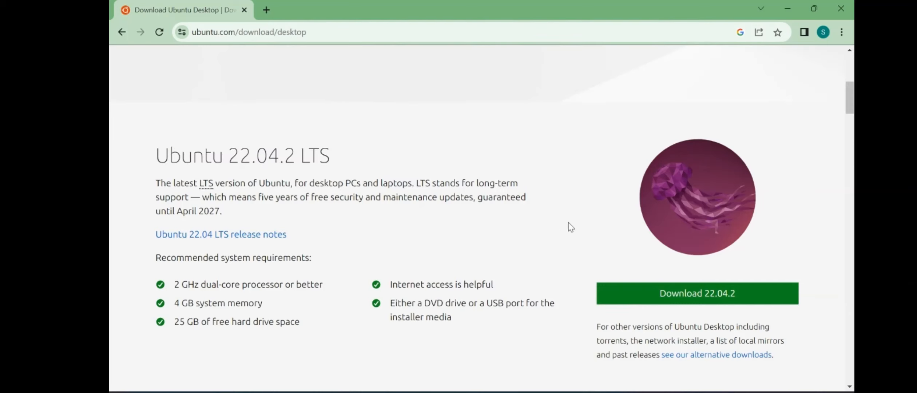
pyautogui.click(627, 293)
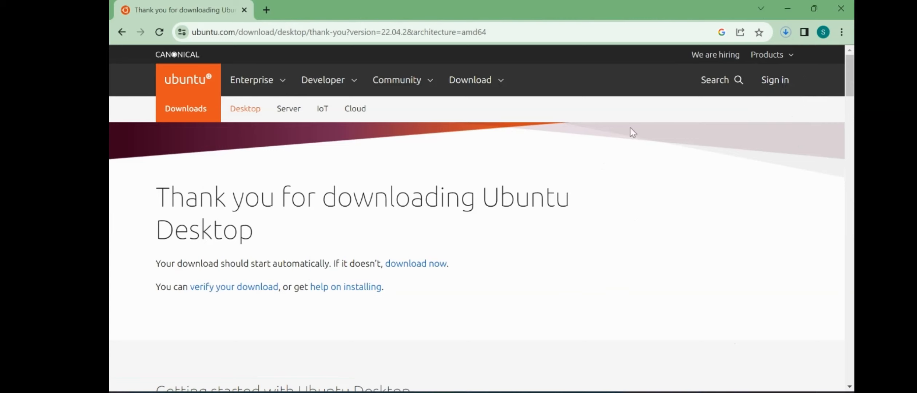
# Step: Pause the Ubuntu 22.04.2 desktop ISO download in Chrome's recent downloads list
pyautogui.click(786, 32)
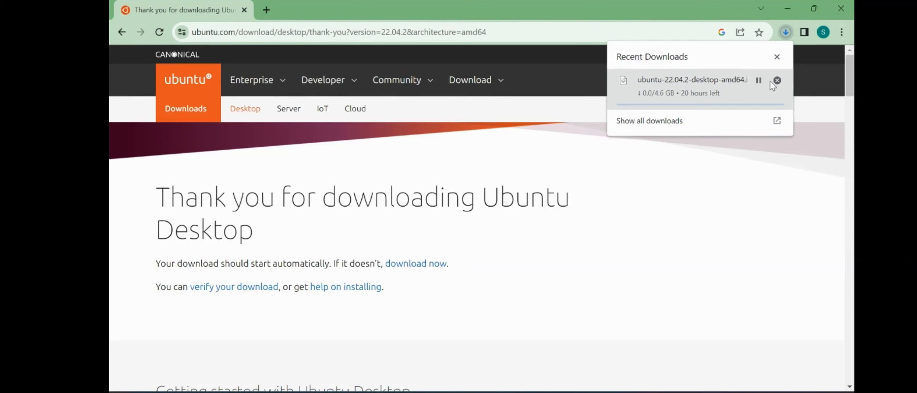
pyautogui.click(759, 80)
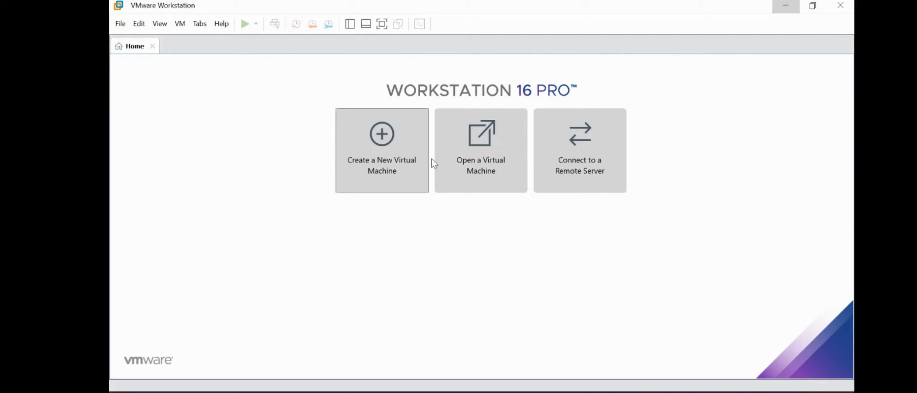
# Step: Create a Typical new virtual machine using the Ubuntu 22.04 desktop ISO as installer image
pyautogui.click(386, 150)
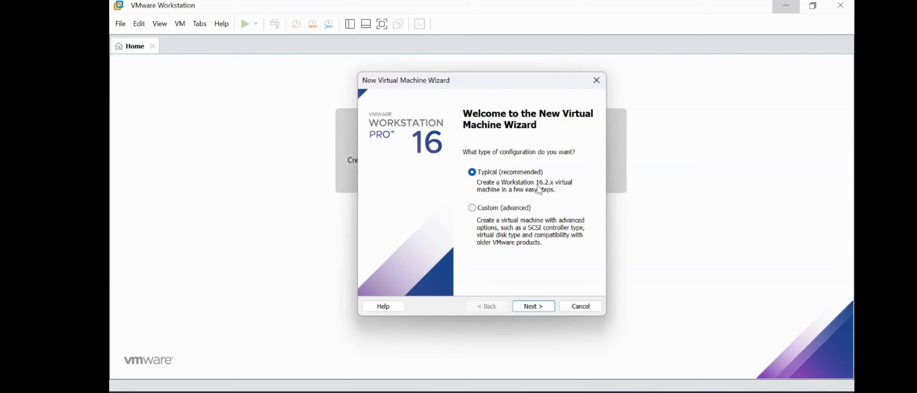
pyautogui.click(539, 305)
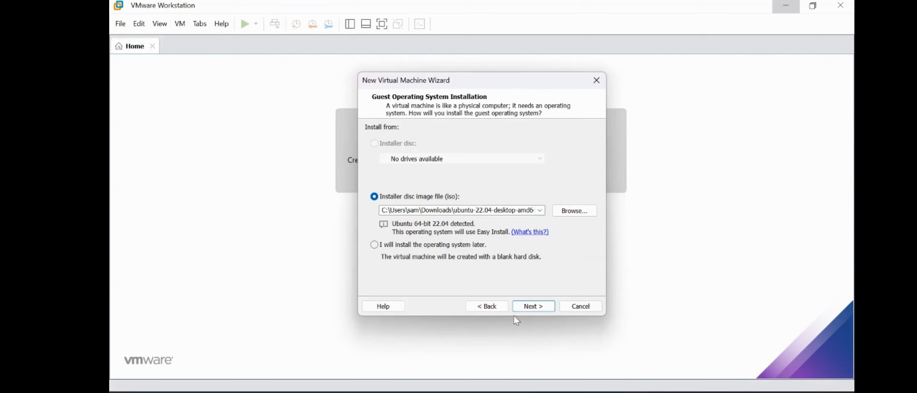
pyautogui.click(531, 307)
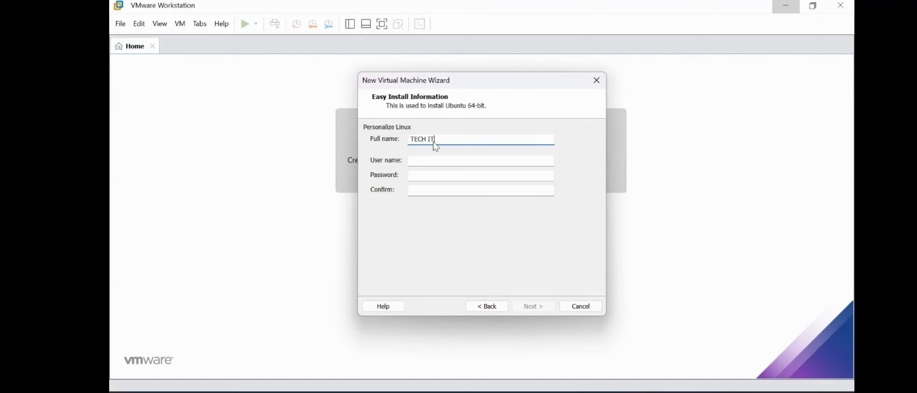
# Step: Fill in the Ubuntu account's user name and a matching password and confirmation
pyautogui.press('Tab')
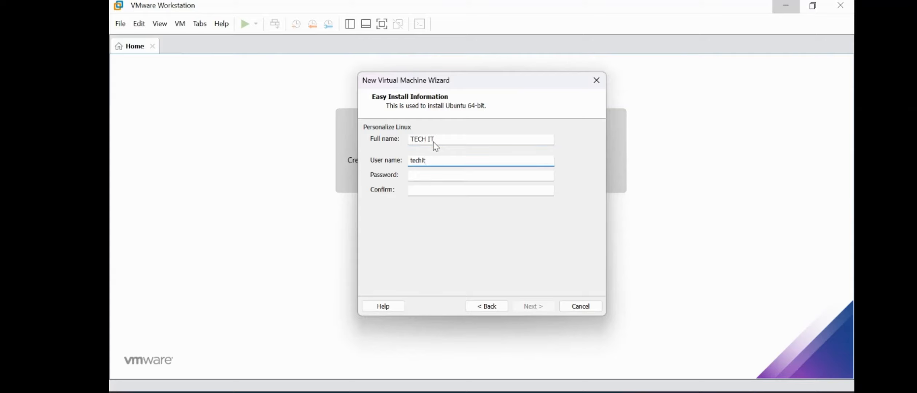
pyautogui.press('Tab')
pyautogui.write('12345')
pyautogui.press('Tab')
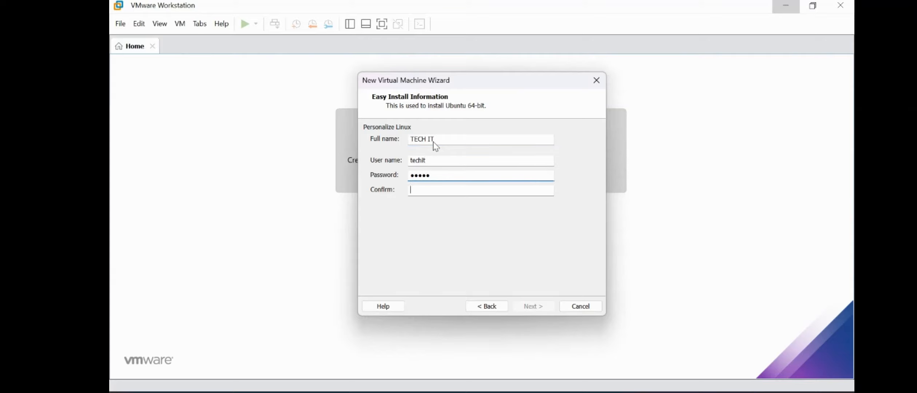
pyautogui.write('12345')
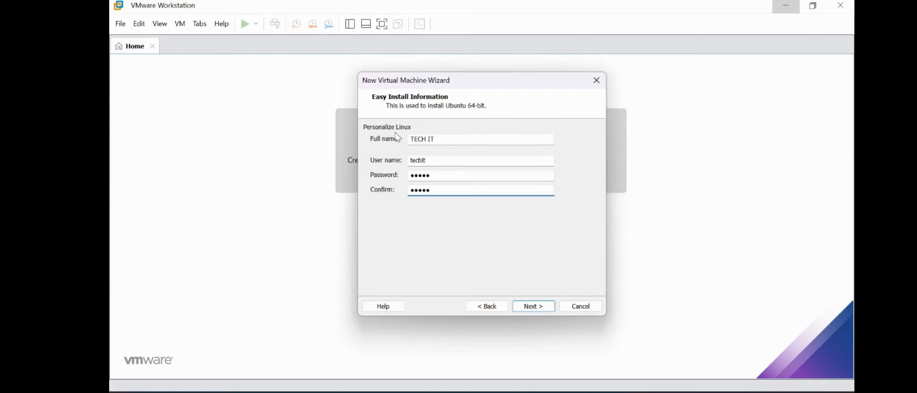
# Step: Name the virtual machine Ubuntu, removing the 64-bit suffix
pyautogui.click(543, 309)
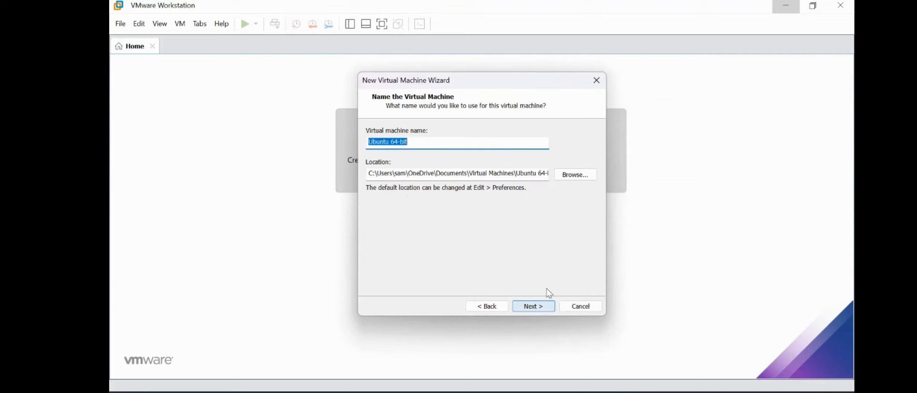
pyautogui.click(427, 146)
pyautogui.moveTo(426, 146); pyautogui.dragTo(389, 144)
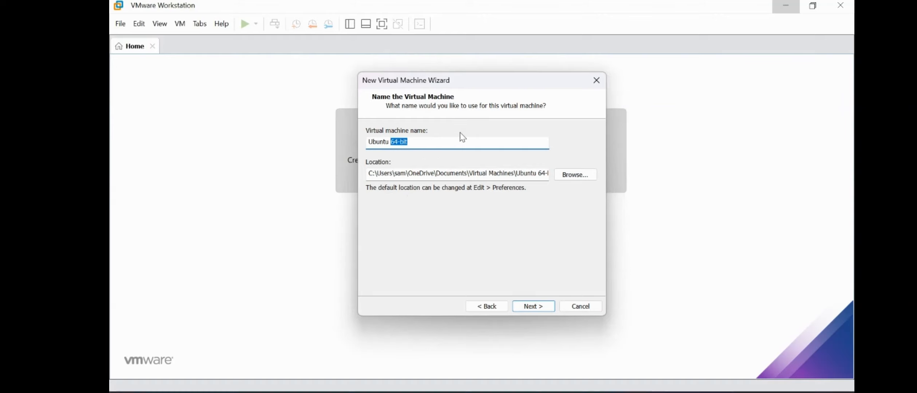
pyautogui.press('BackSpace')
pyautogui.press('BackSpace')
# Step: Store the VM in the Documents > Virtual Machines folder after the path-already-exists error
pyautogui.click(570, 178)
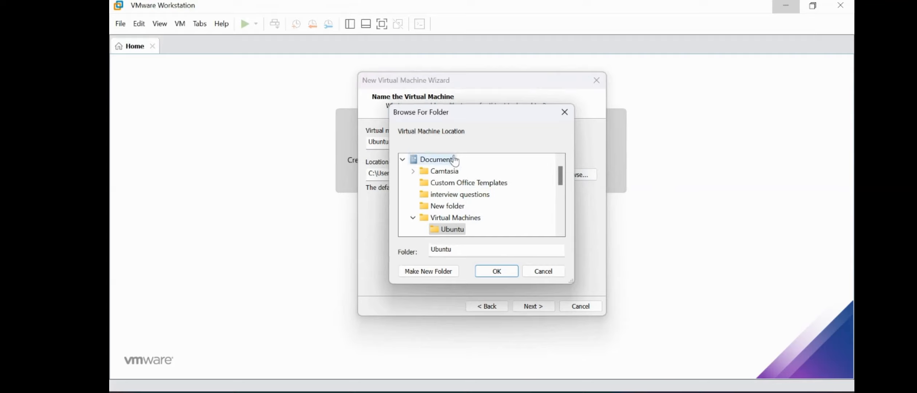
pyautogui.click(565, 119)
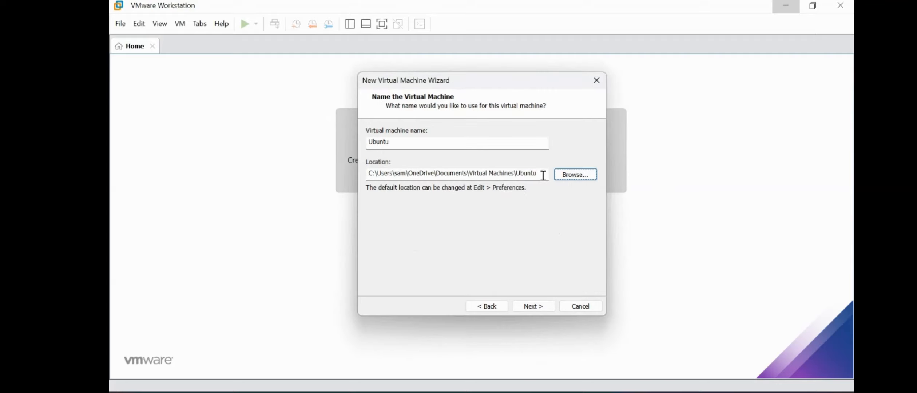
pyautogui.click(546, 307)
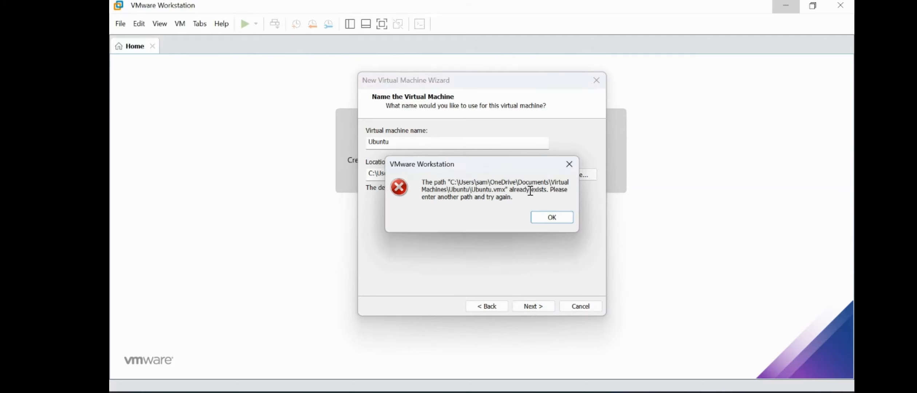
pyautogui.click(552, 218)
pyautogui.click(579, 179)
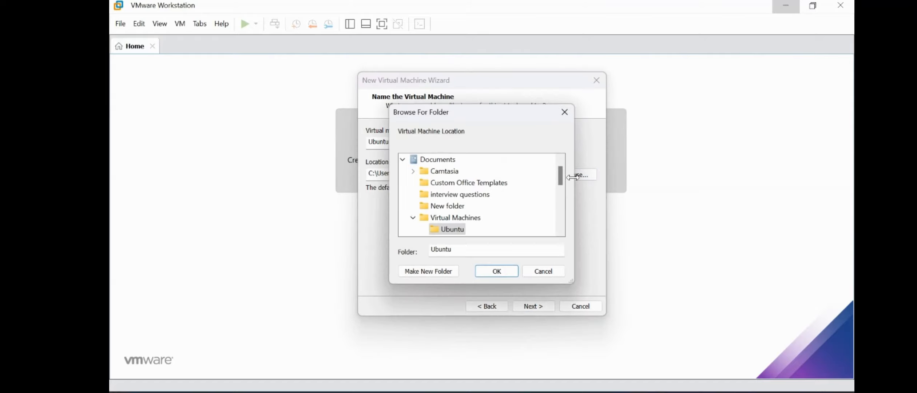
pyautogui.click(455, 217)
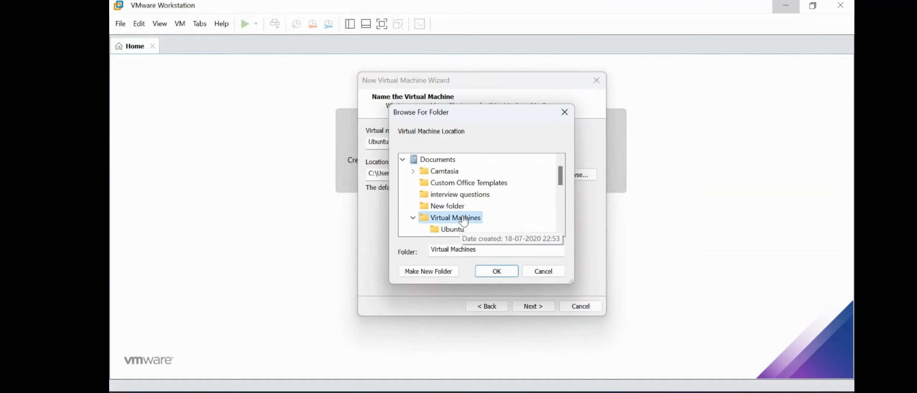
pyautogui.click(498, 273)
# Step: Change the maximum disk size from 20.0 GB to 100 GB
pyautogui.click(532, 307)
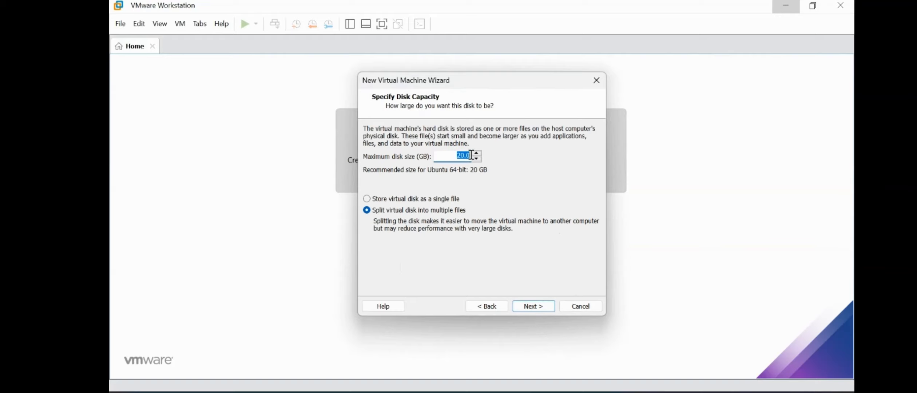
pyautogui.press('BackSpace')
pyautogui.write('100')
pyautogui.click(532, 307)
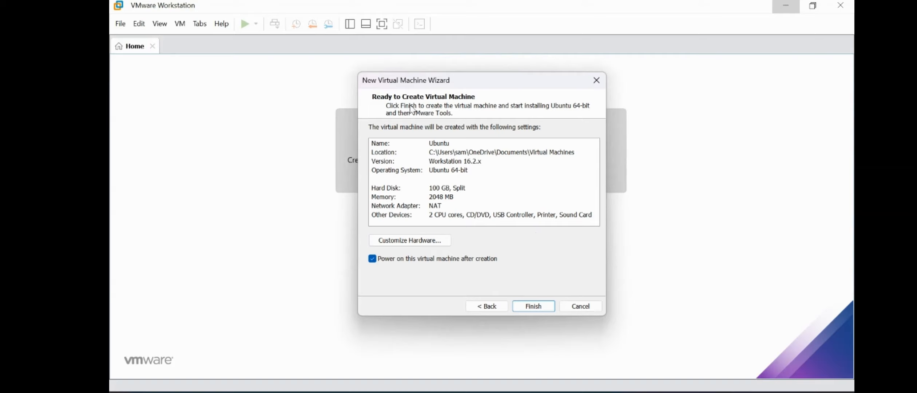
# Step: Raise the VM's memory to 4 GB (4096 MB) in the hardware settings
pyautogui.click(439, 241)
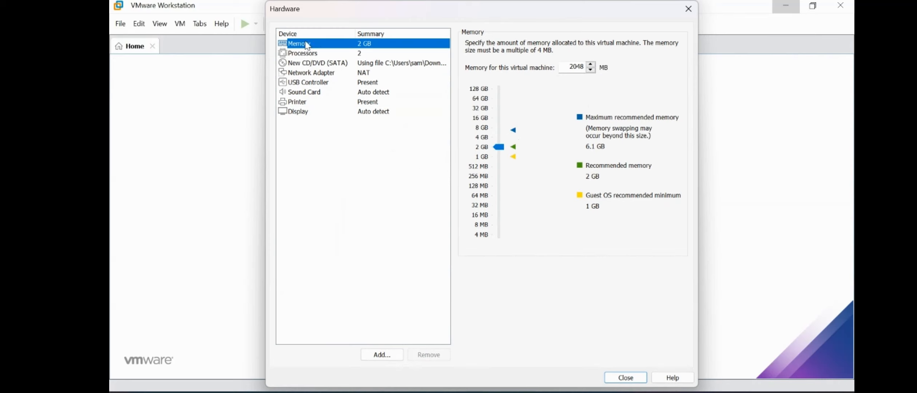
pyautogui.click(500, 142)
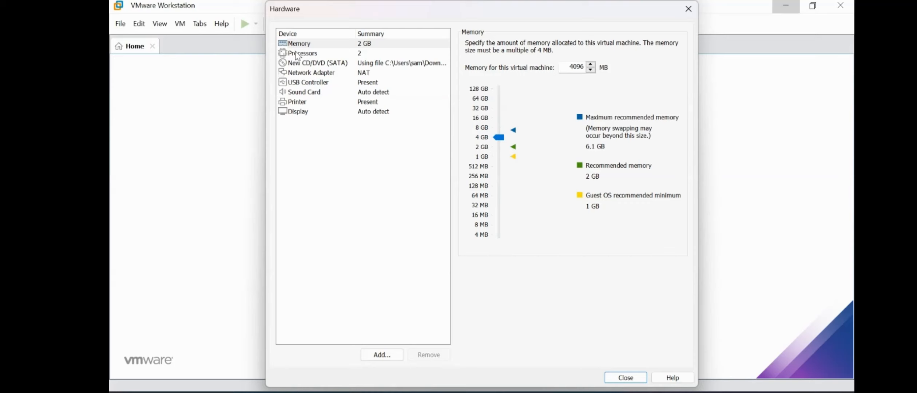
# Step: Set 2 cores per processor (4 total), review CD/DVD and network adapter, and close
pyautogui.click(324, 54)
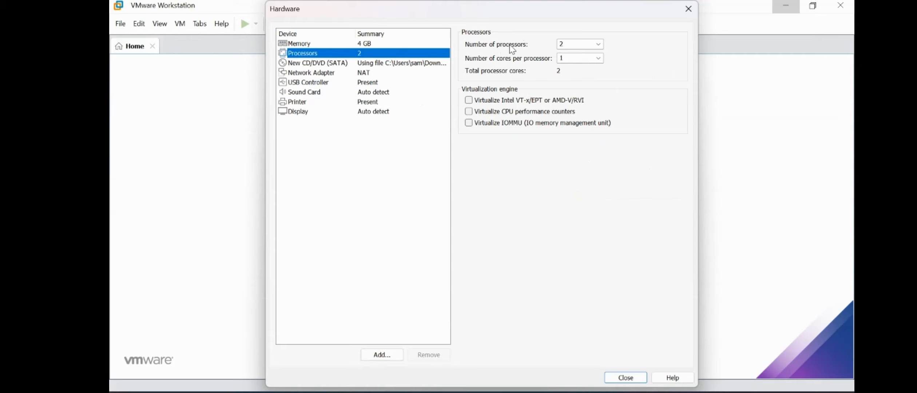
pyautogui.click(600, 57)
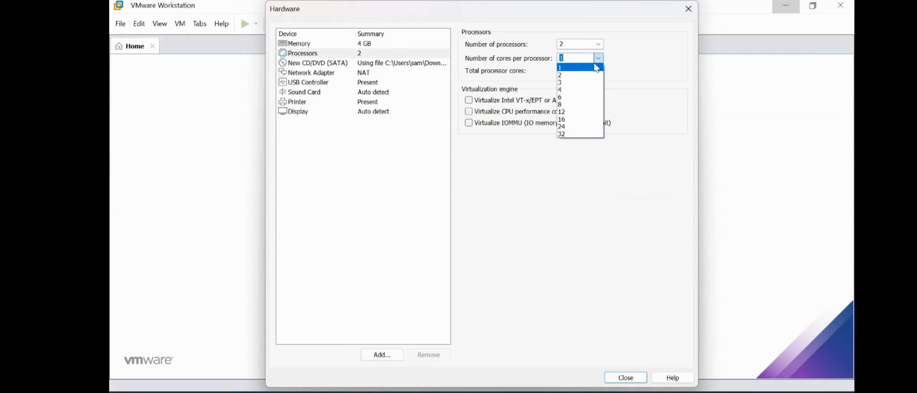
pyautogui.click(567, 75)
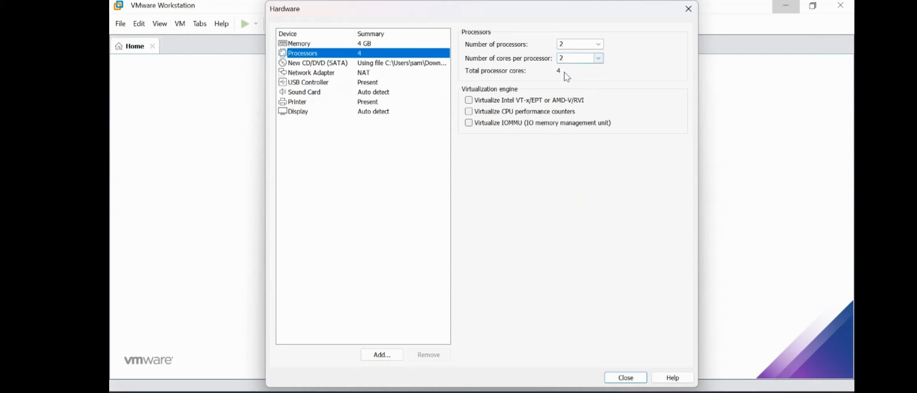
pyautogui.click(369, 65)
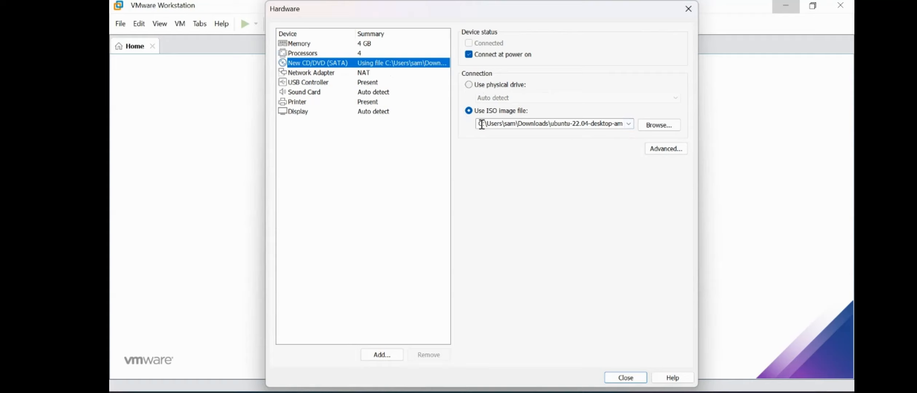
pyautogui.click(410, 70)
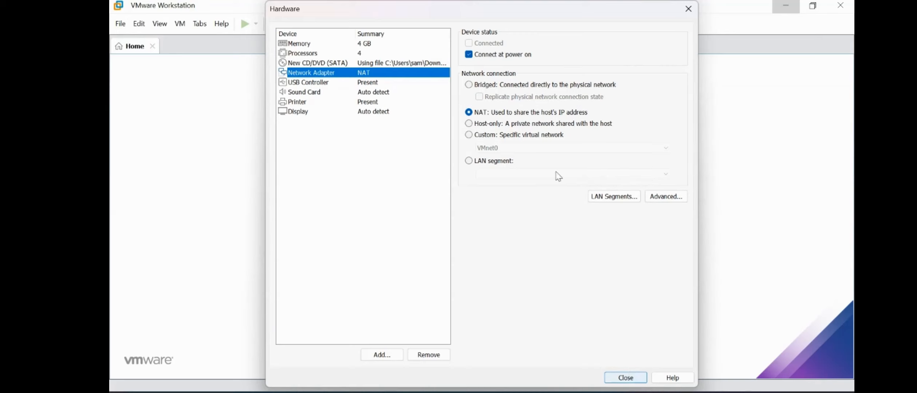
pyautogui.click(626, 378)
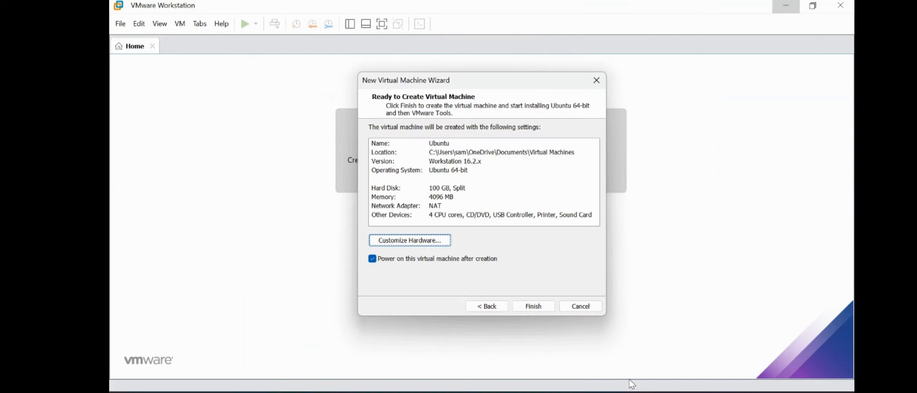
# Step: Finish creating the VM and dismiss the virtual printing warning and Easy Install notice
pyautogui.click(535, 306)
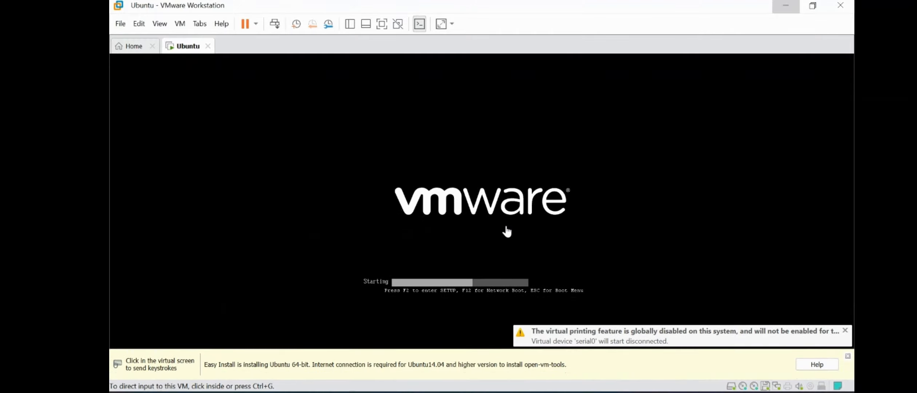
pyautogui.click(845, 331)
pyautogui.click(848, 356)
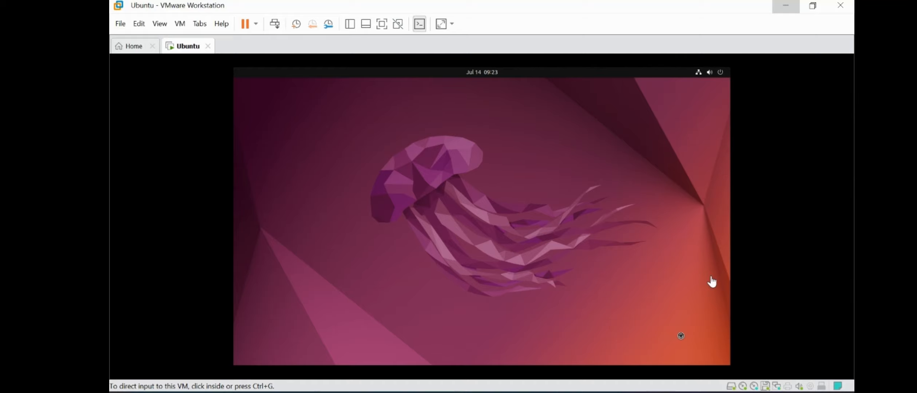
# Step: Keep the English (US) keyboard layout in the Ubuntu installer and continue
pyautogui.click(535, 234)
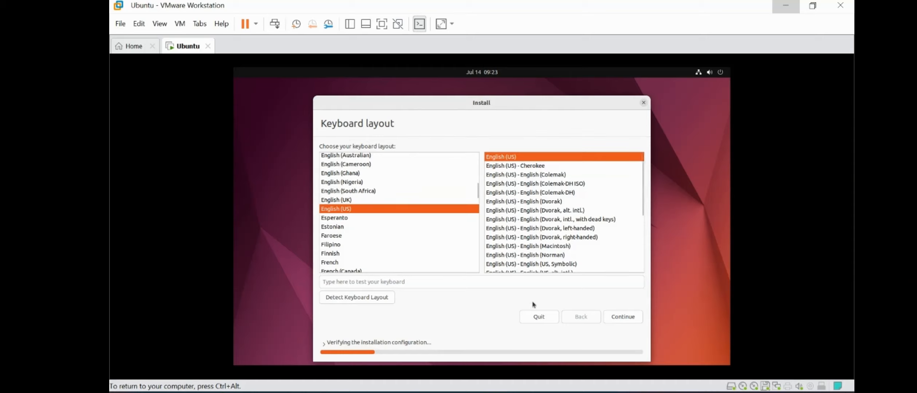
pyautogui.click(623, 317)
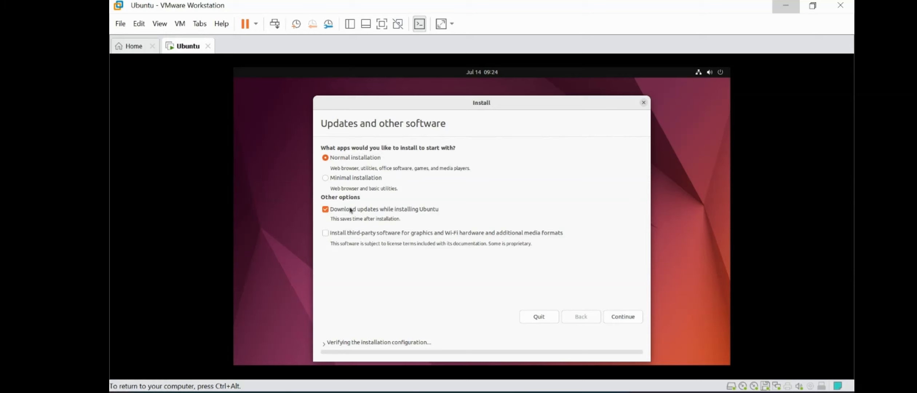
# Step: Add third-party graphics, Wi-Fi and media software to the normal installation and continue
pyautogui.click(335, 235)
pyautogui.click(622, 315)
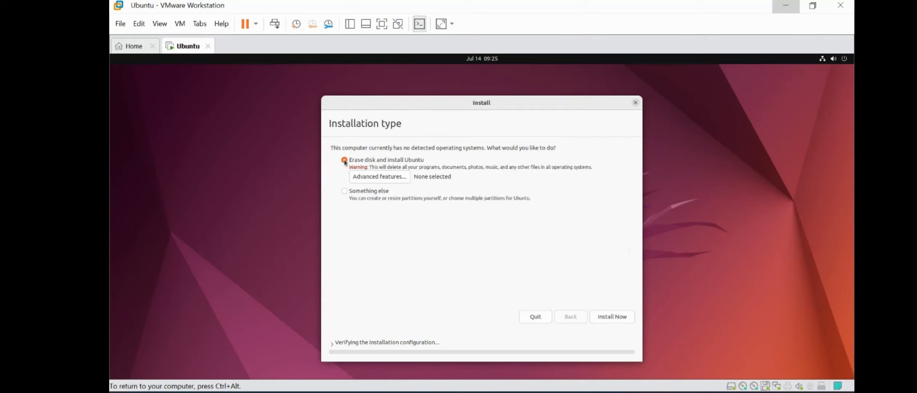
# Step: Start the installation with 'Erase disk and install Ubuntu' selected
pyautogui.click(621, 318)
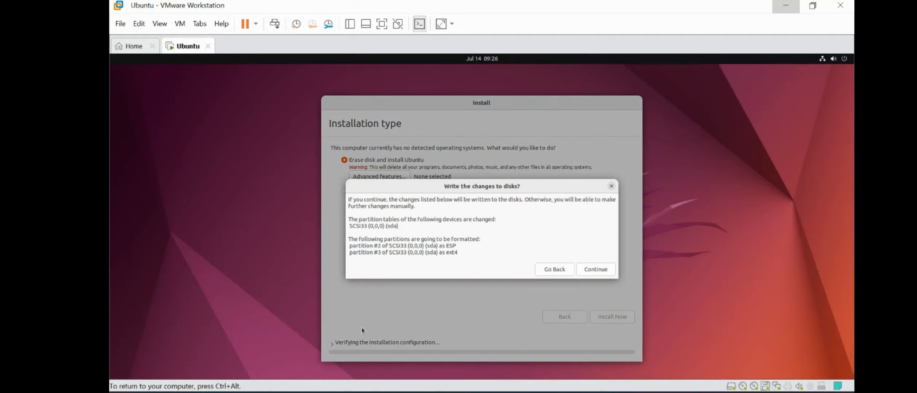
# Step: Confirm writing the partition changes, then replace Kolkata with New Delhi as the location
pyautogui.click(601, 270)
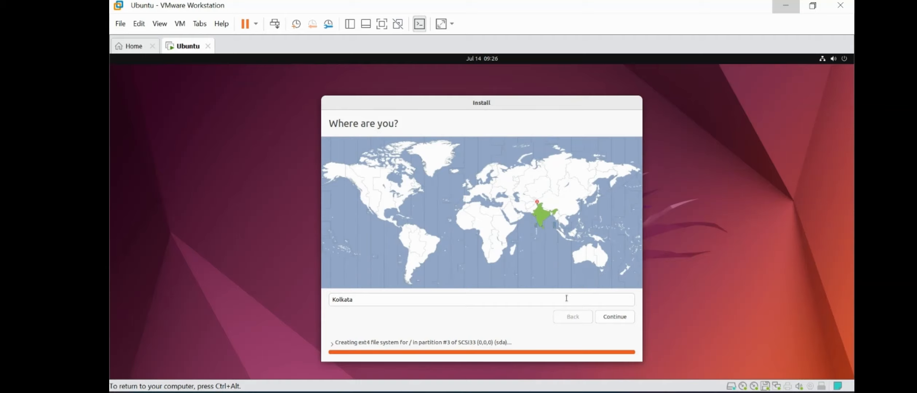
pyautogui.moveTo(563, 298); pyautogui.dragTo(337, 298)
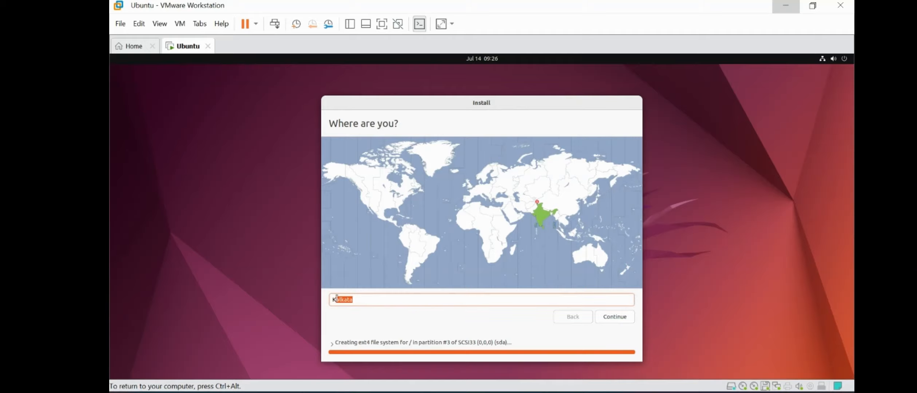
pyautogui.press('BackSpace')
pyautogui.press('BackSpace')
pyautogui.write('New D')
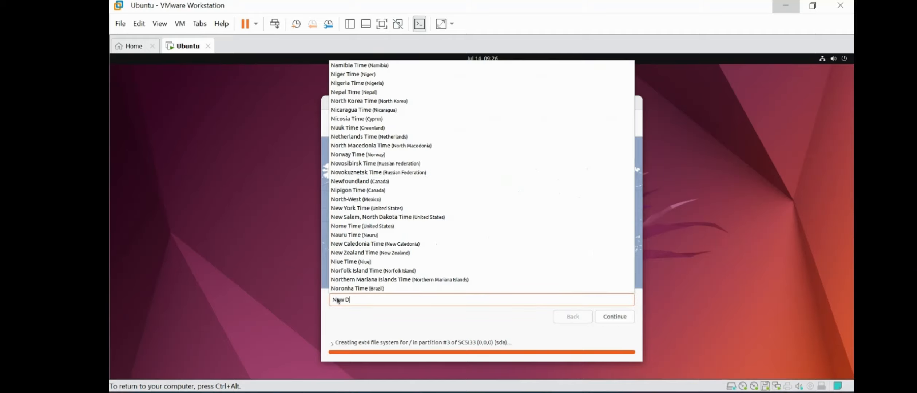
pyautogui.write('e')
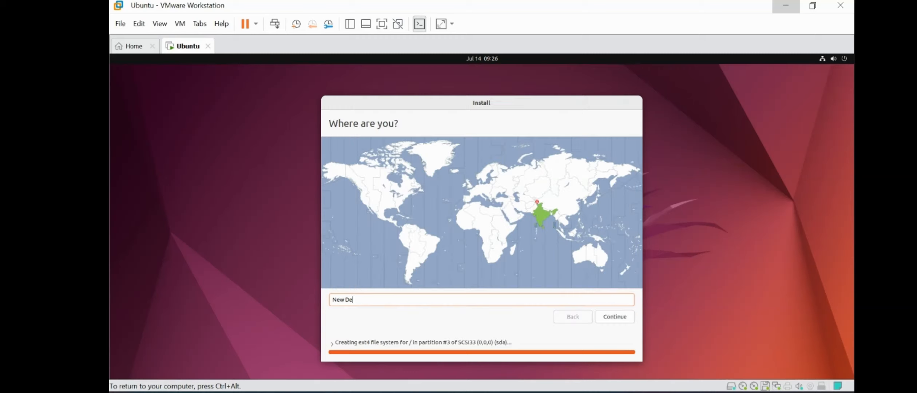
pyautogui.write('lhi')
# Step: Accept New Delhi as the location and enter the name TECH IT
pyautogui.click(605, 315)
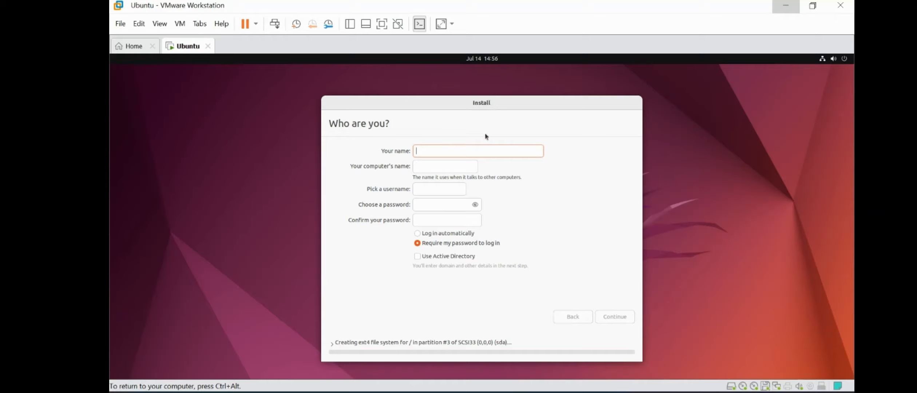
pyautogui.write('Tech')
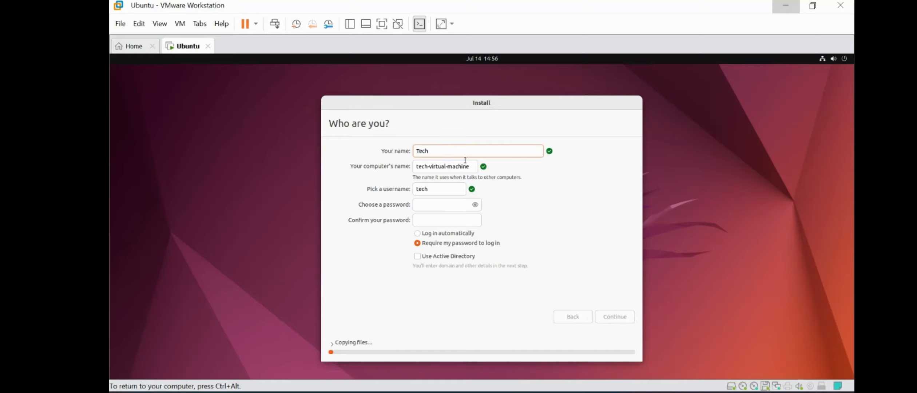
pyautogui.write(' IT')
pyautogui.press('BackSpace')
pyautogui.press('BackSpace')
pyautogui.press('BackSpace')
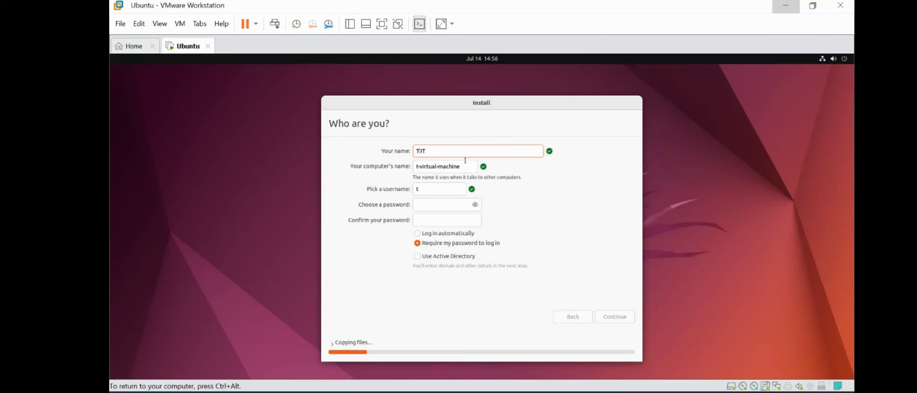
pyautogui.write('ECH')
pyautogui.press('End')
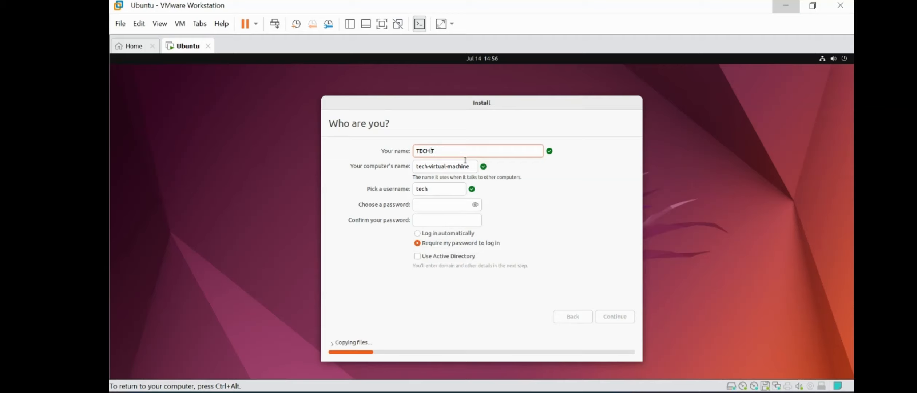
# Step: Extend the suggested username with 'it', then enter and confirm the account password
pyautogui.press('Tab')
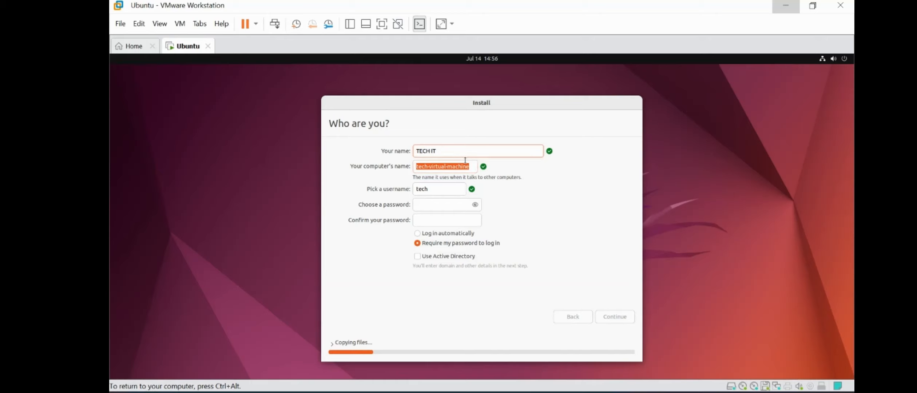
pyautogui.press('Tab')
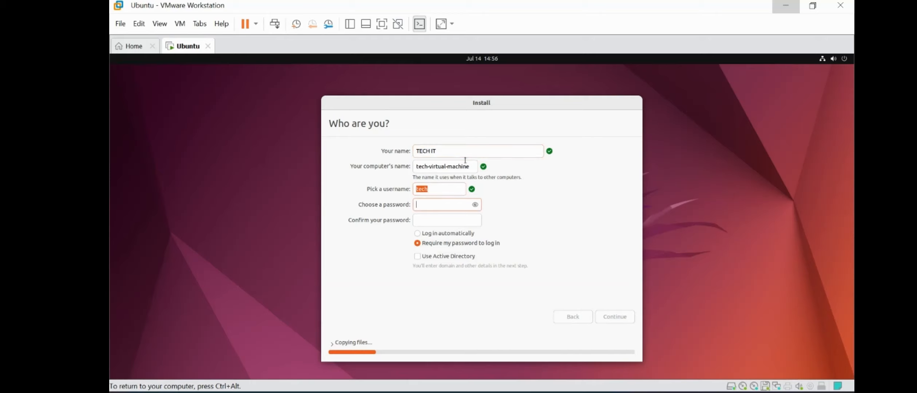
pyautogui.press('Right')
pyautogui.write('it')
pyautogui.press('Tab')
pyautogui.write('12345')
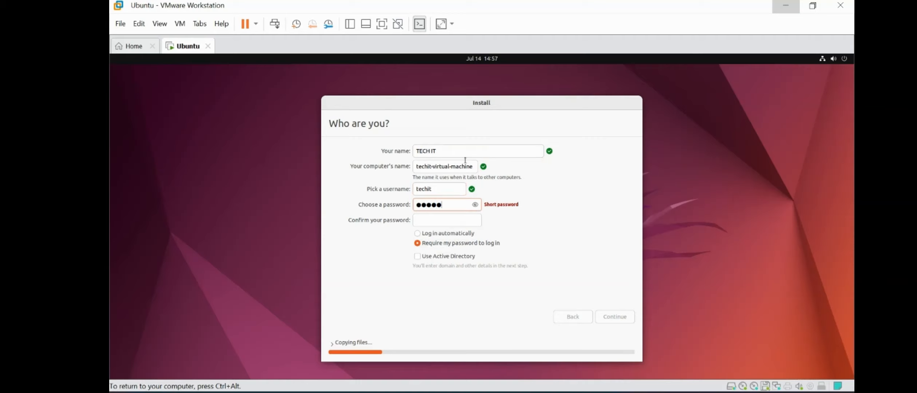
pyautogui.press('Tab')
pyautogui.write('12345')
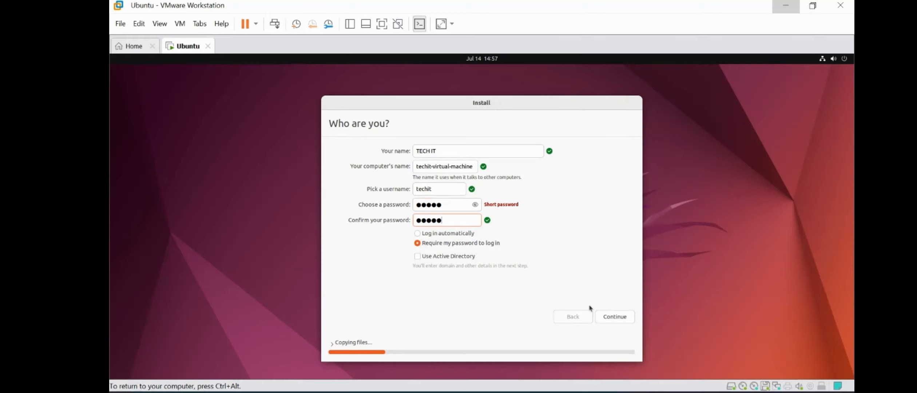
# Step: Submit the account details and let the installer copy files until Installation Complete appears
pyautogui.click(624, 322)
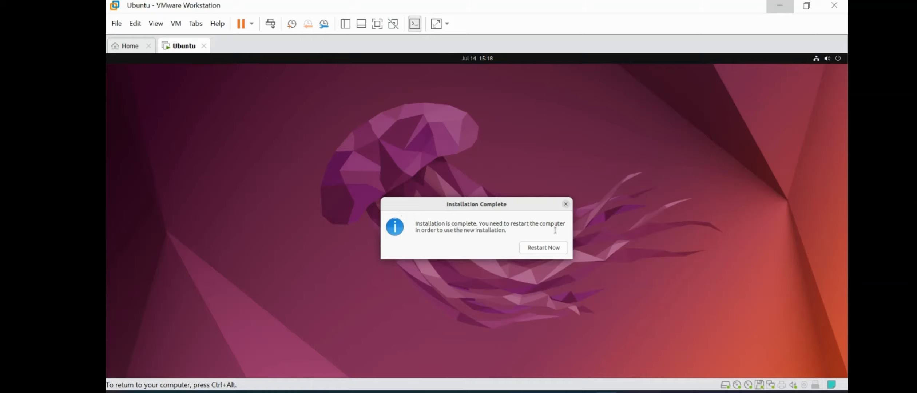
# Step: Restart the VM from the Installation Complete dialog into the new Ubuntu system
pyautogui.click(549, 249)
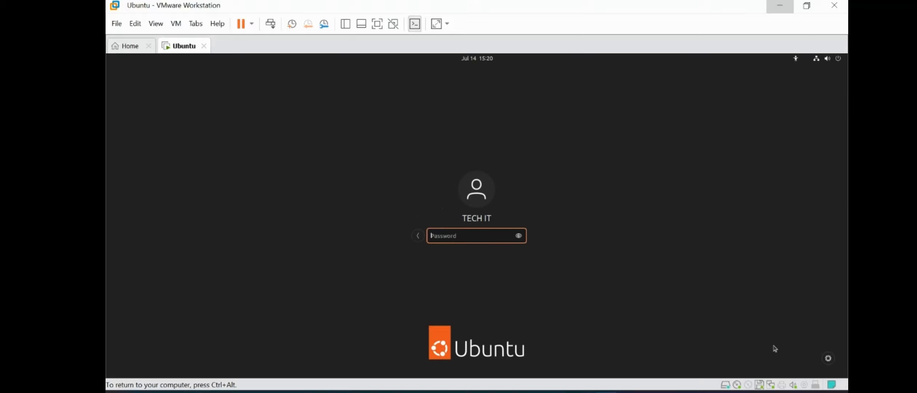
# Step: Log in to the TECH IT account with its password at the Ubuntu login screen
pyautogui.hotkey('ctrl', 'alt')
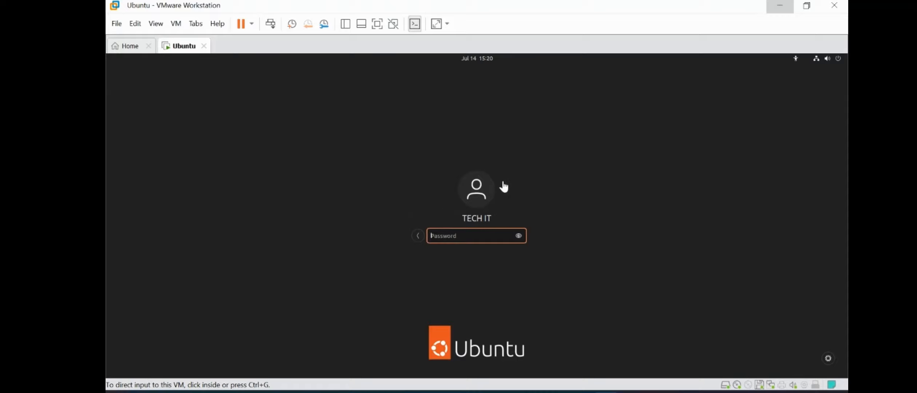
pyautogui.click(470, 235)
pyautogui.write('•••••')
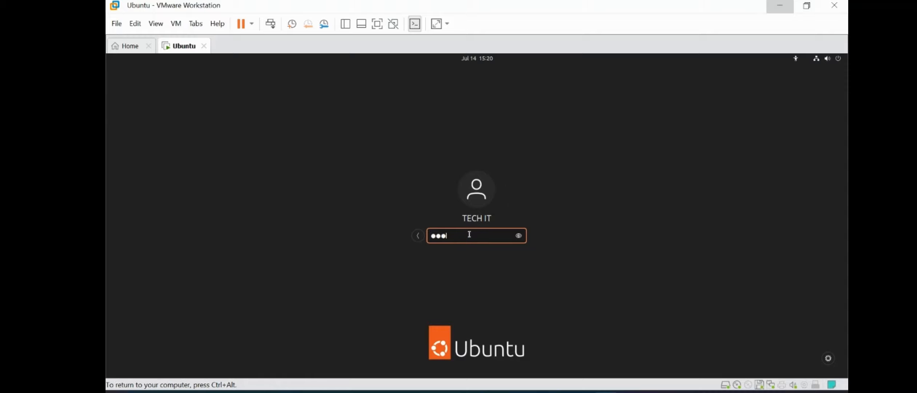
pyautogui.press('Return')
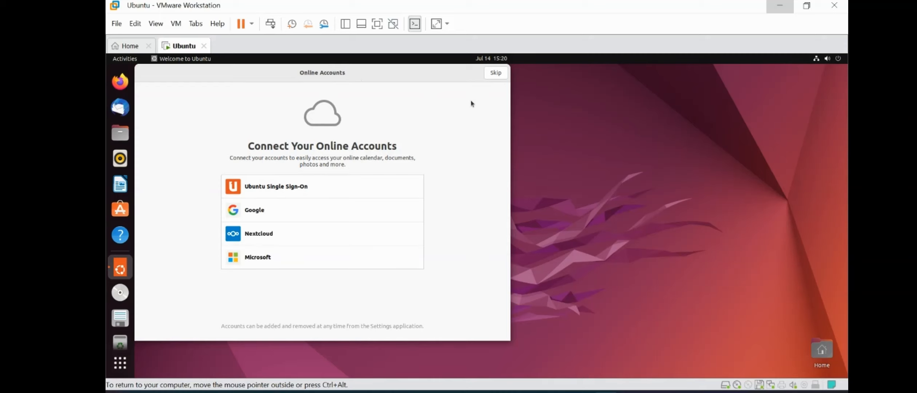
# Step: Skip Online Accounts, pass the Help improve Ubuntu and Privacy pages, and finish with Done
pyautogui.click(495, 74)
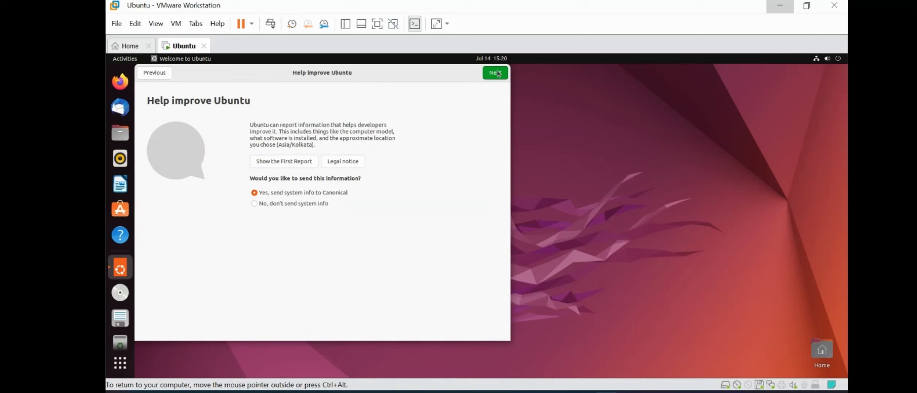
pyautogui.click(499, 73)
pyautogui.click(495, 73)
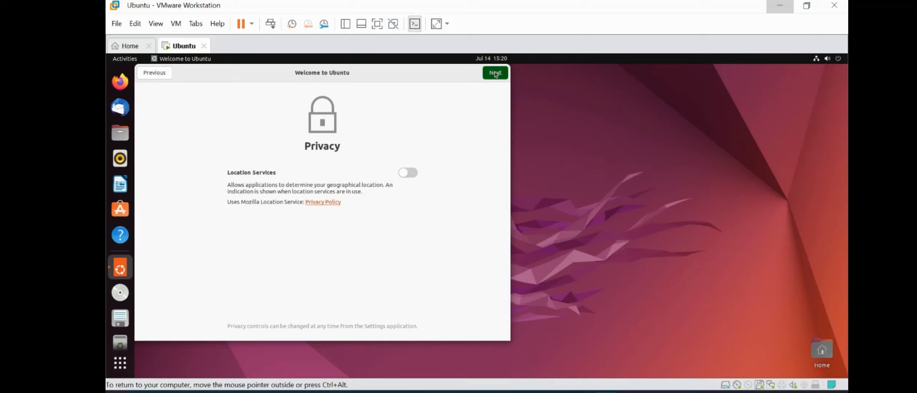
pyautogui.click(496, 74)
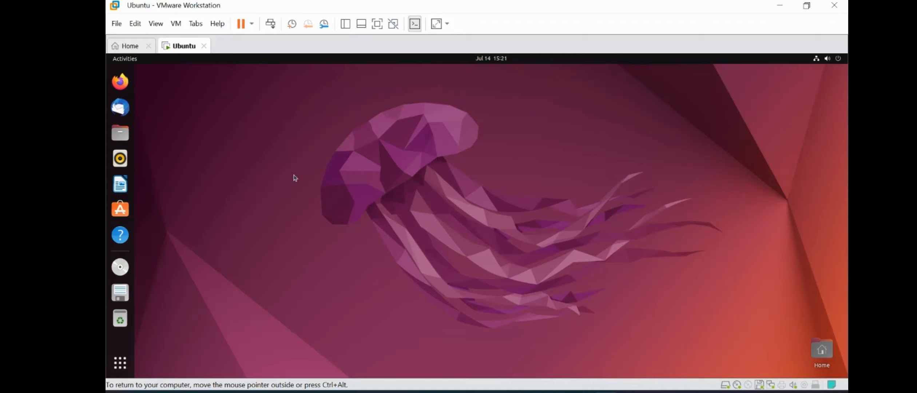
# Step: In a new terminal, run ping 8.8.8.8 and stop it after 6 replies with 0% loss
pyautogui.hotkey('ctrl', 'alt', 't')
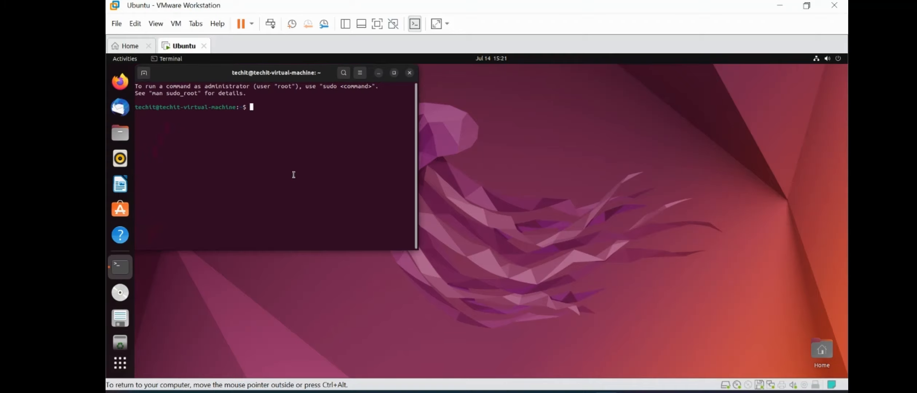
pyautogui.write('ping 8.8.8.8')
pyautogui.press('Return')
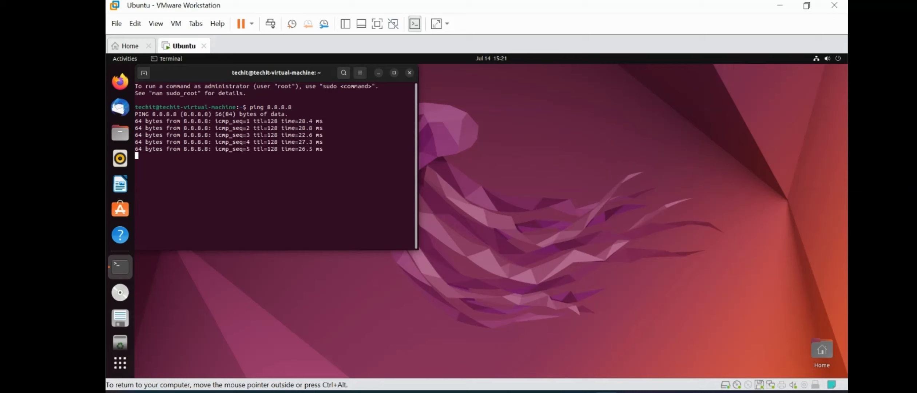
pyautogui.hotkey('ctrl', 'c')
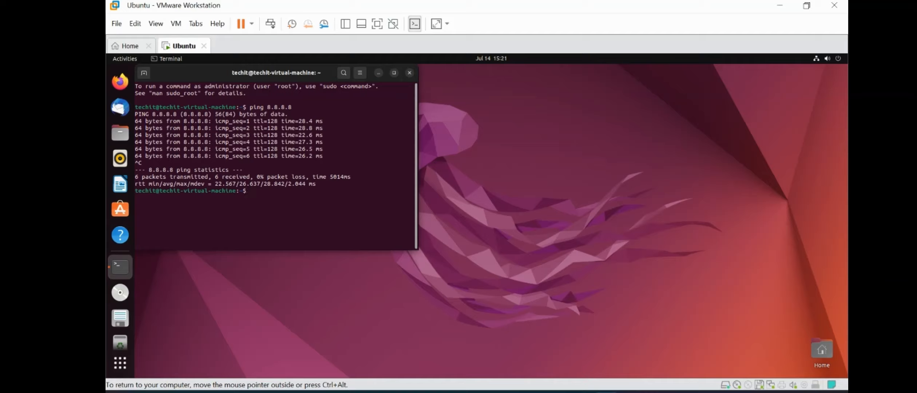